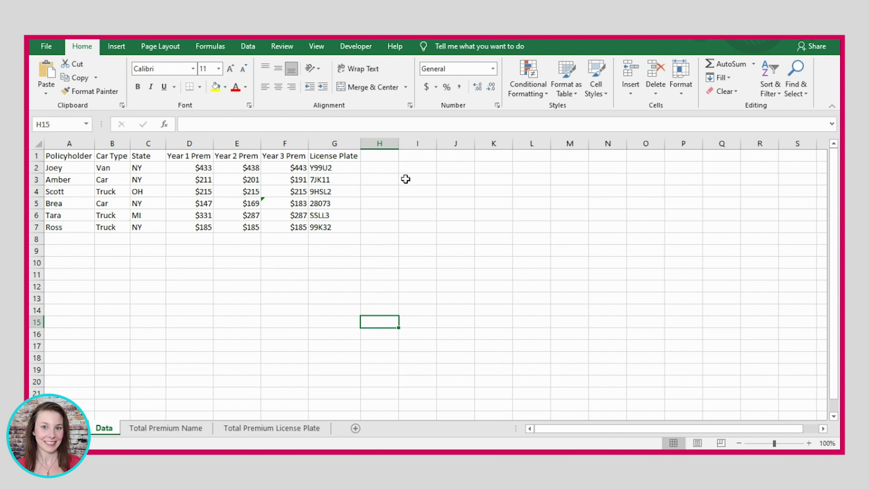
Enter =IF(C2="NY", 1, 0) in H2 so Joey's NY row shows 1.
click(381, 169)
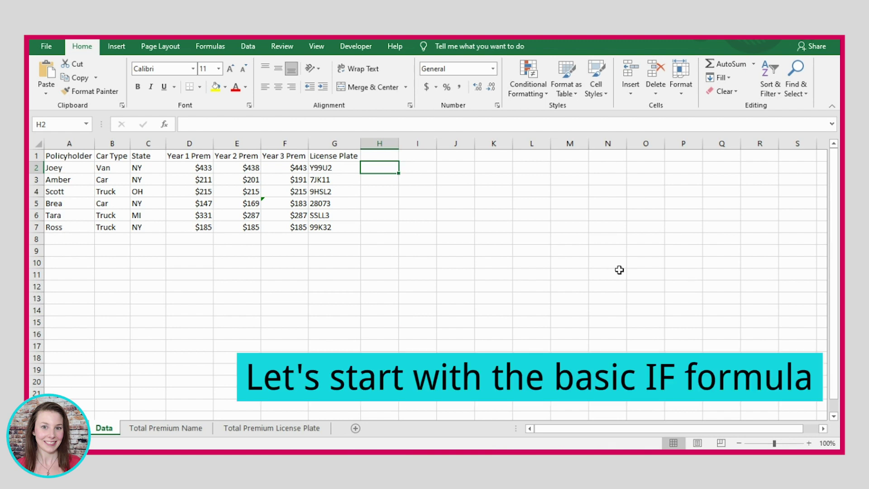
text(=if)
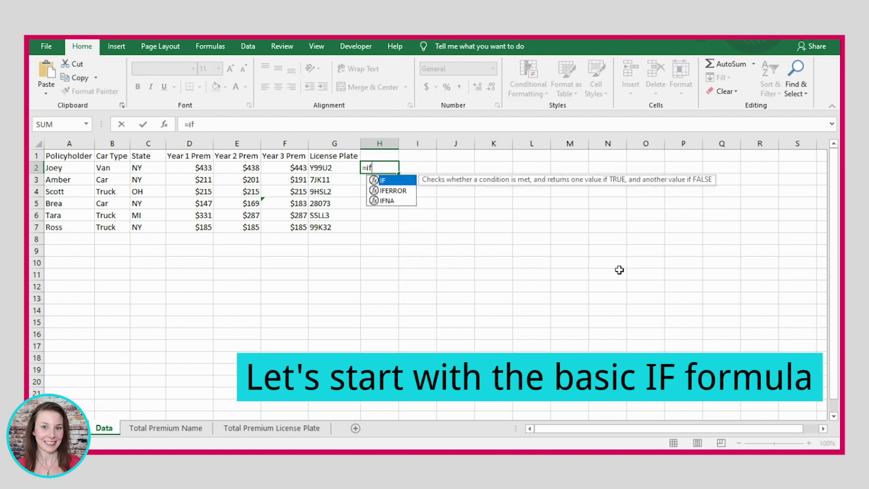
text(()
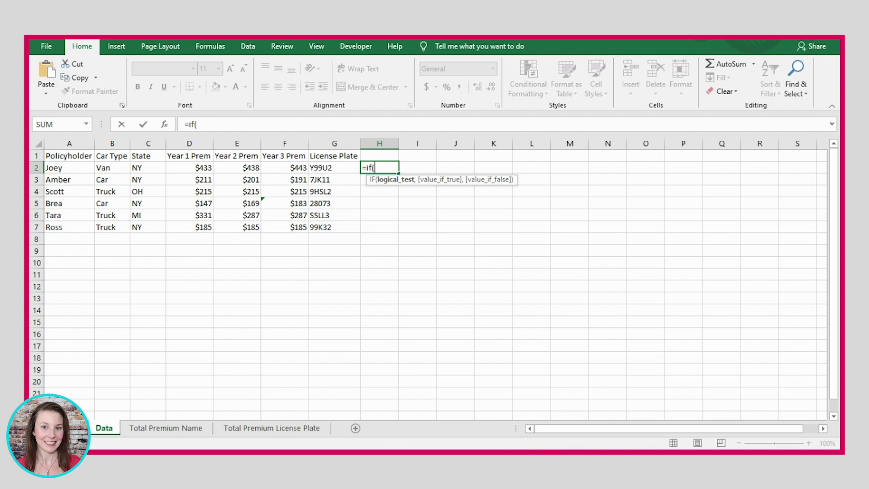
click(147, 168)
text(="NY)
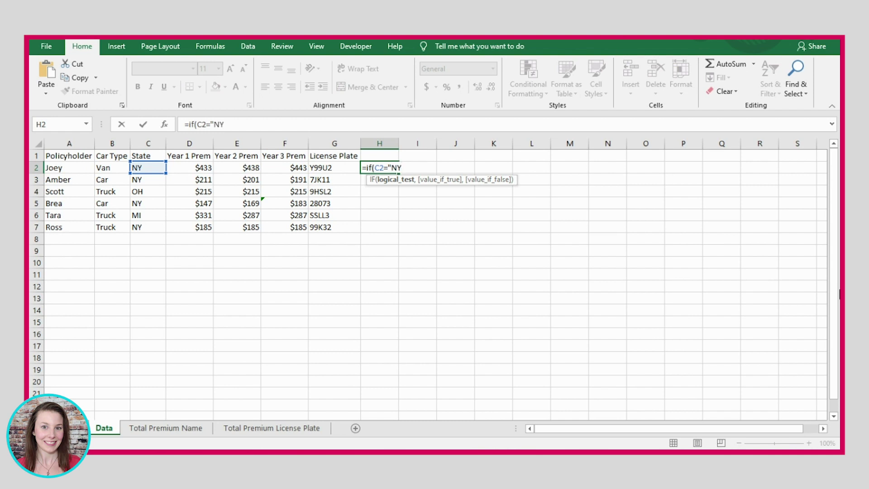
text(", 1, 0))
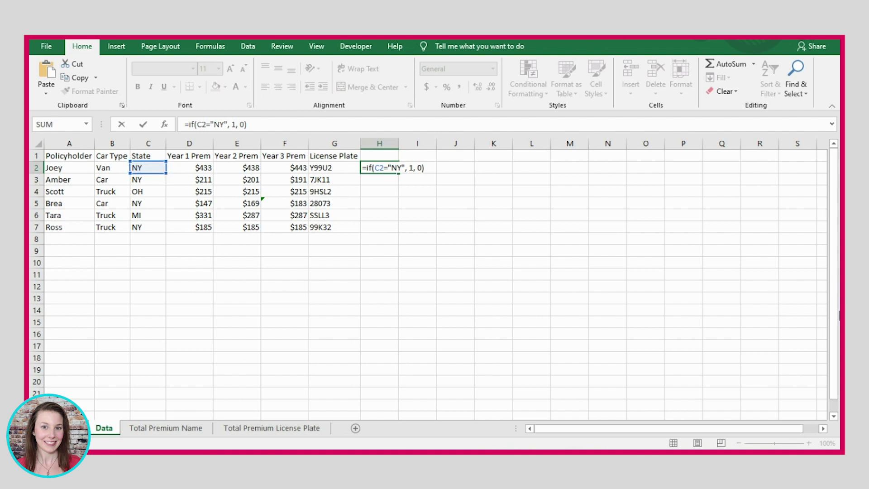
key(Return)
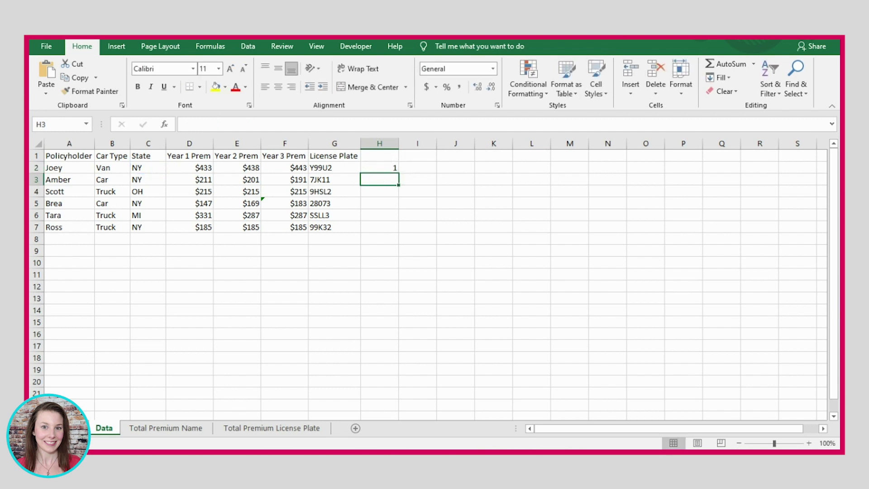
Enter the NY check =IF(C3="NY", 1, 0) in H3 and =IF(C4="NY", 1, 0) in H4.
text(=if()
click(148, 180)
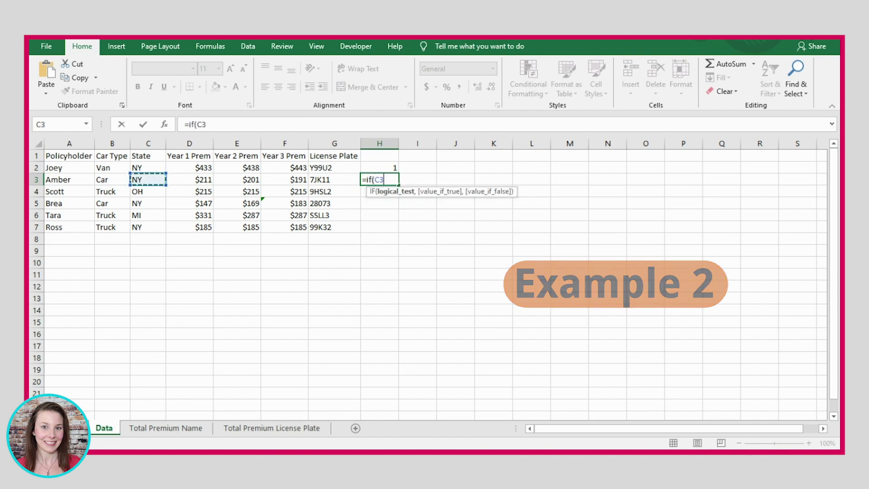
text(="NY)
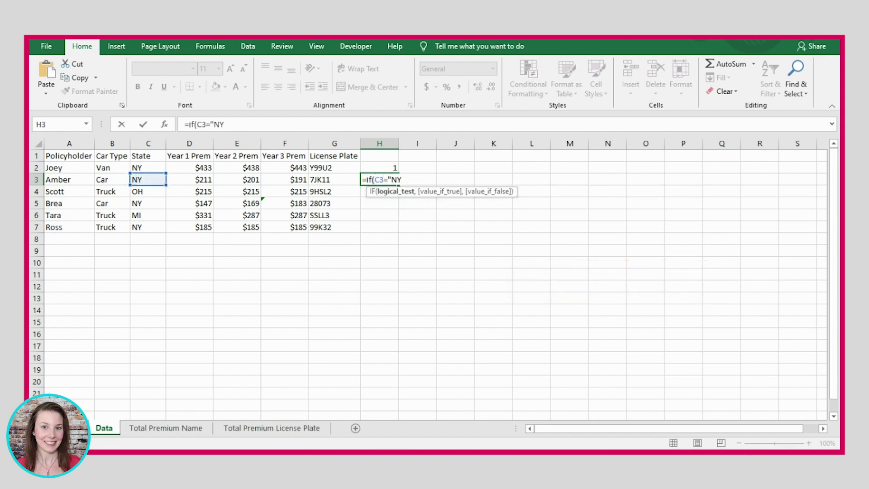
text(", )
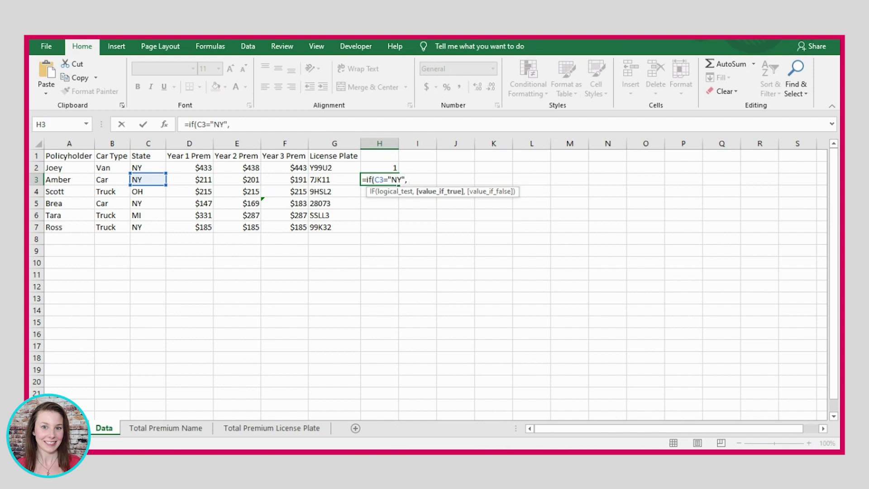
text(1, 0)
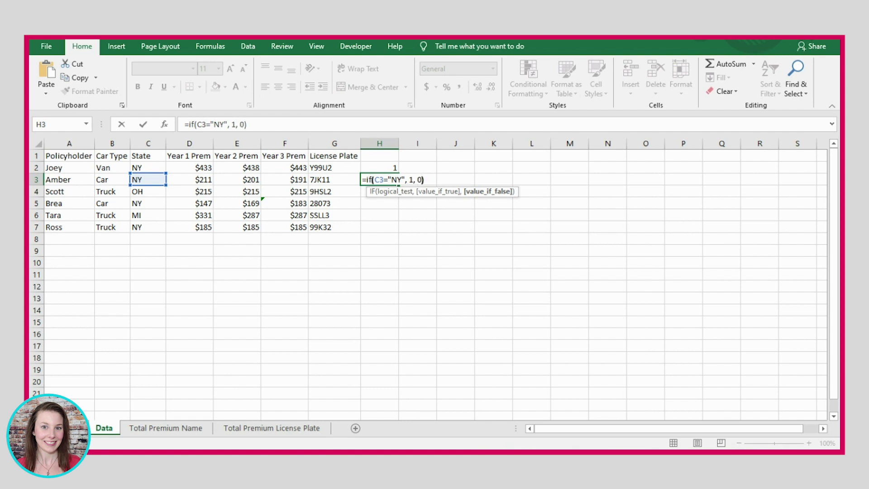
text())
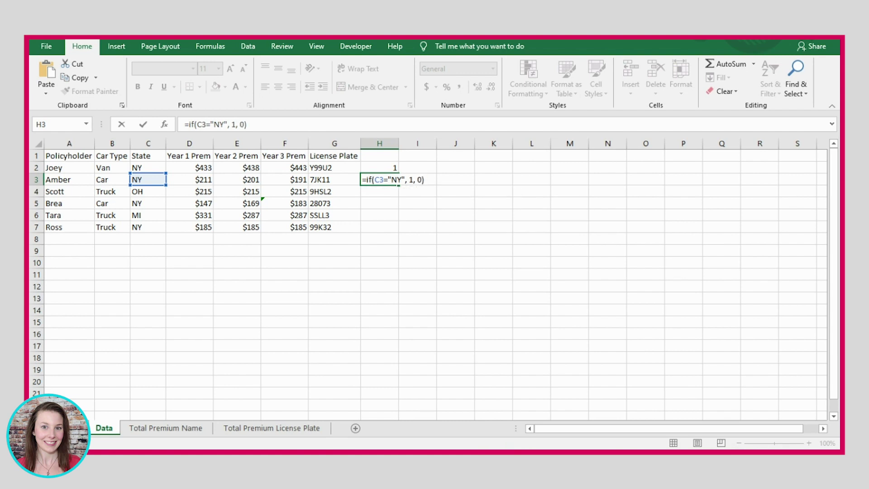
key(Return)
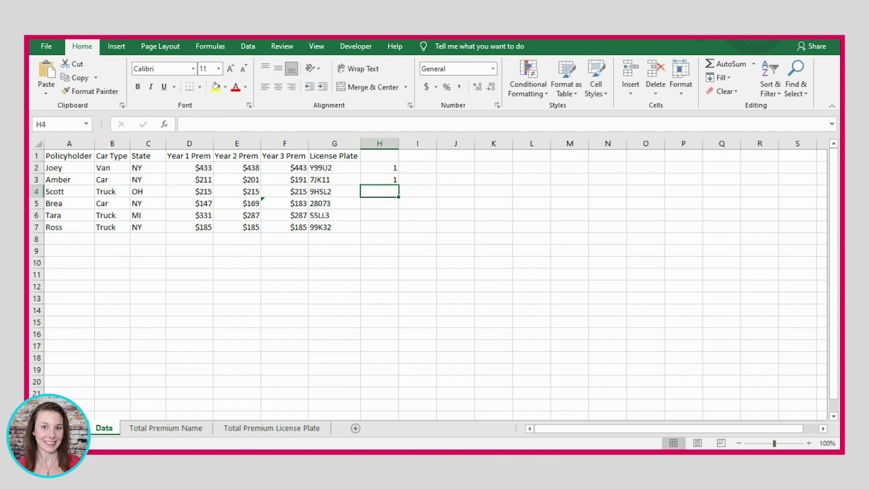
text(=if()
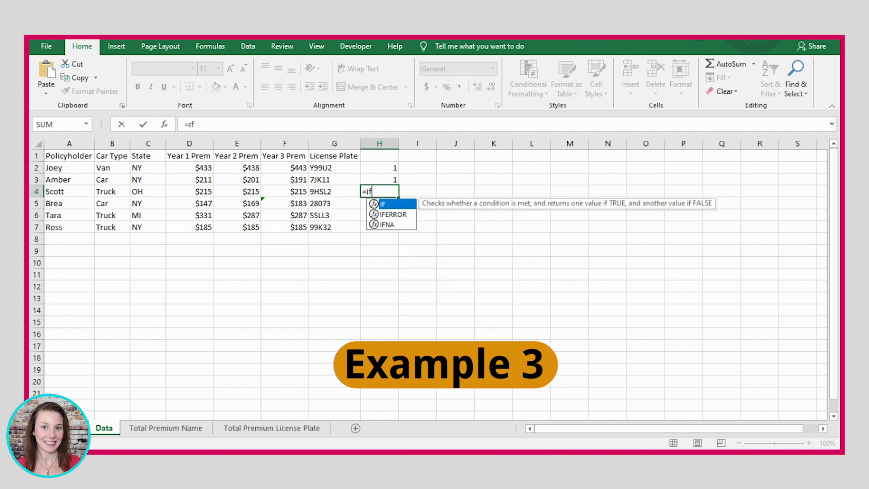
click(147, 192)
text(=)
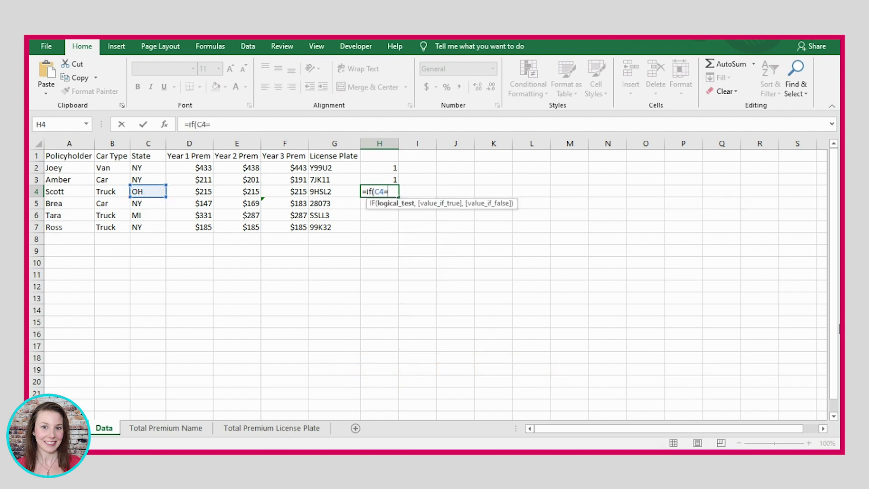
text("NY",)
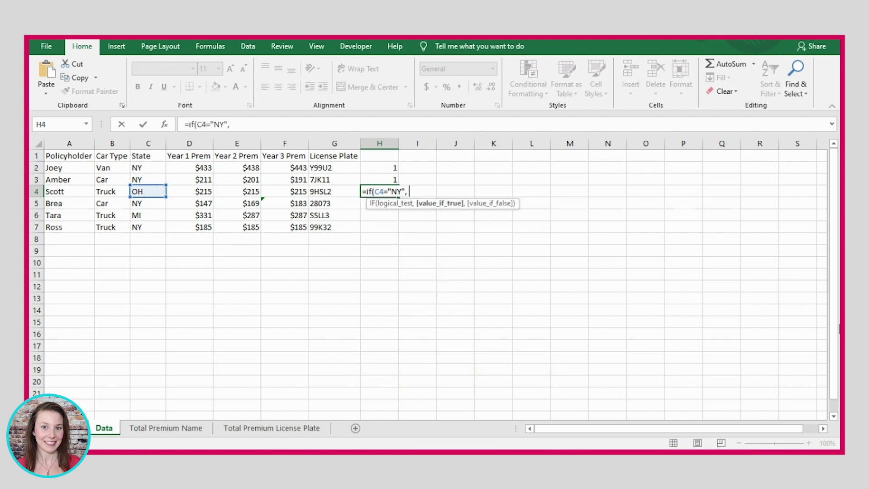
text( 1, 0))
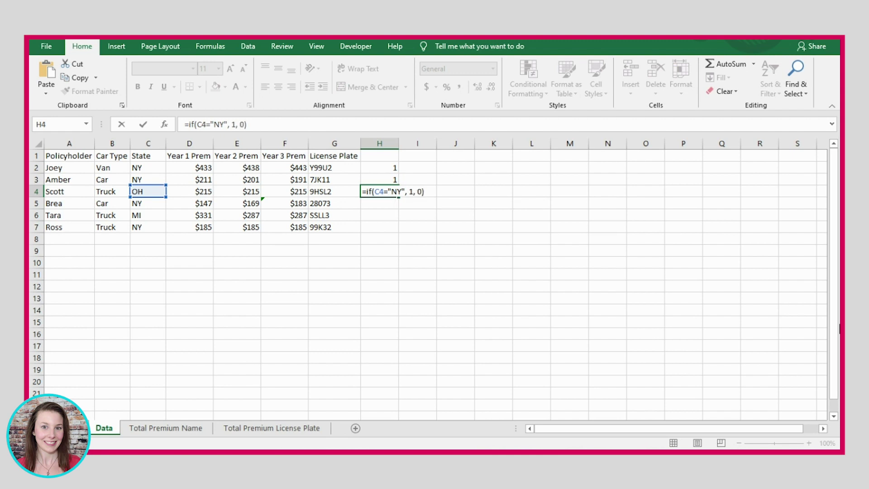
key(Return)
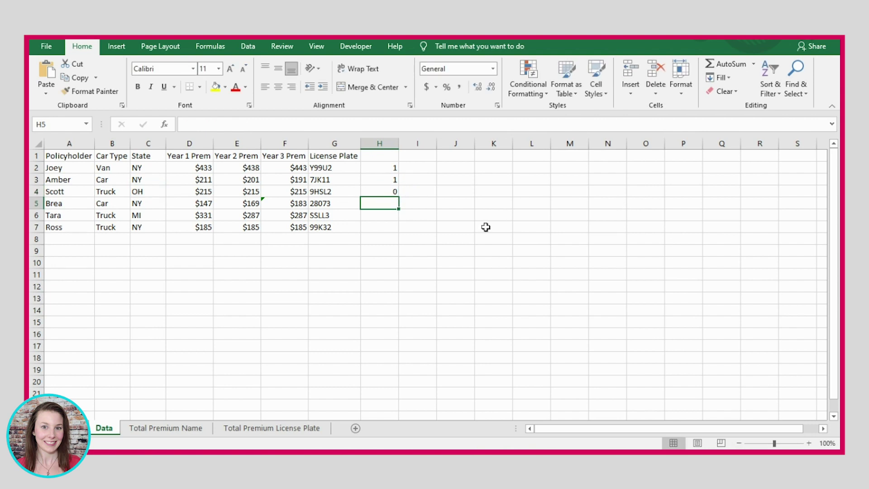
Fill the H4 NY check formula down through H7.
click(381, 192)
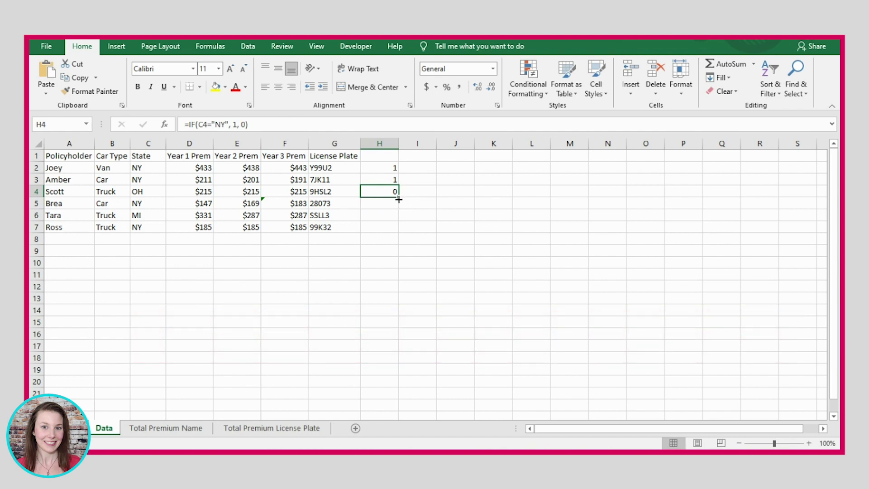
drag(399, 197, 398, 229)
click(453, 211)
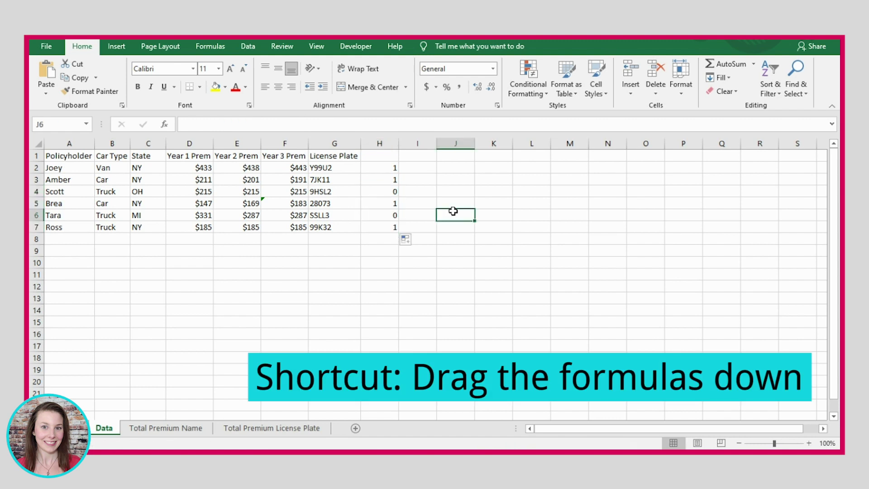
Verify the copied formulas in H5, H6 and H7 reference their own state cells.
click(382, 203)
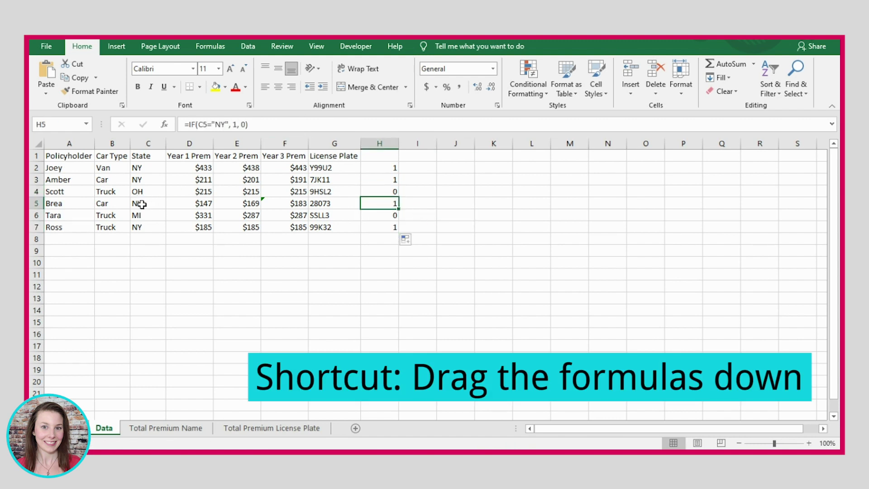
click(264, 124)
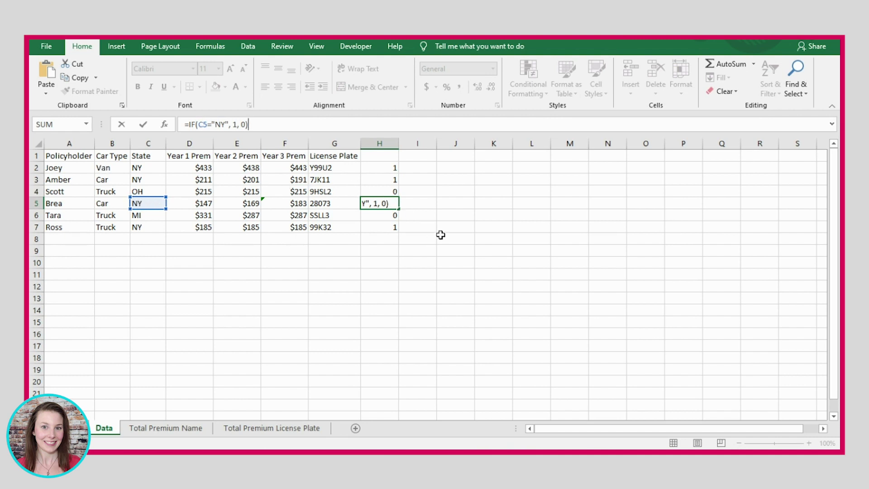
key(ctrl+Return)
click(390, 216)
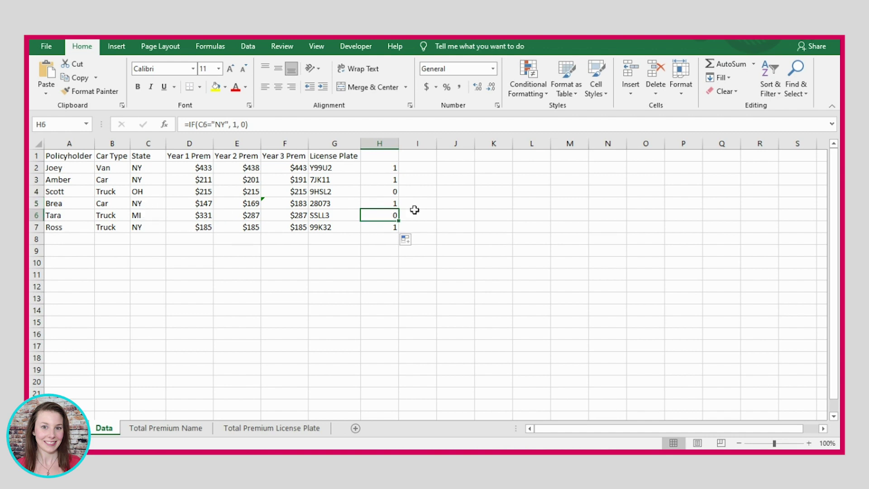
click(380, 228)
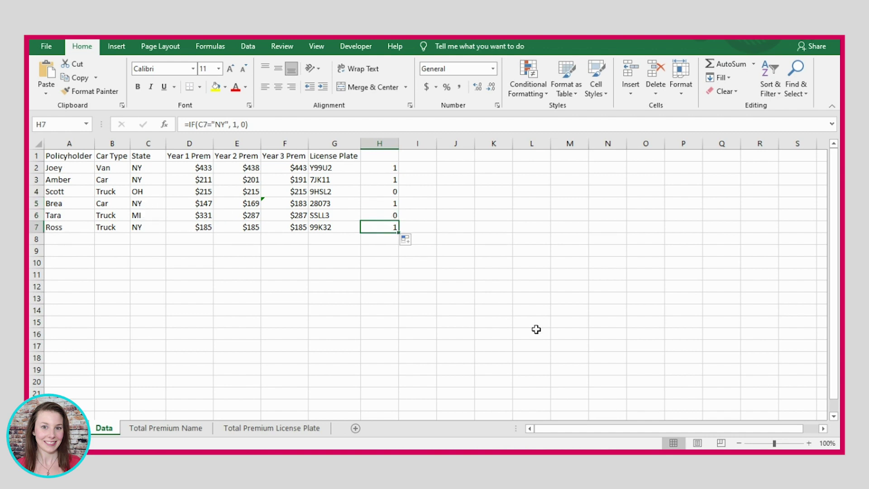
key(Down)
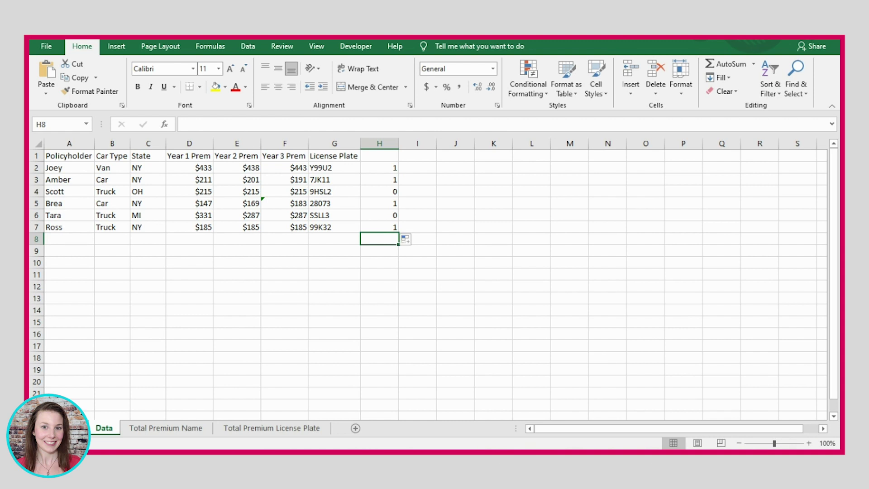
Total the NY flags with =SUM(H2:H7) in H8, giving 4.
text(=sum()
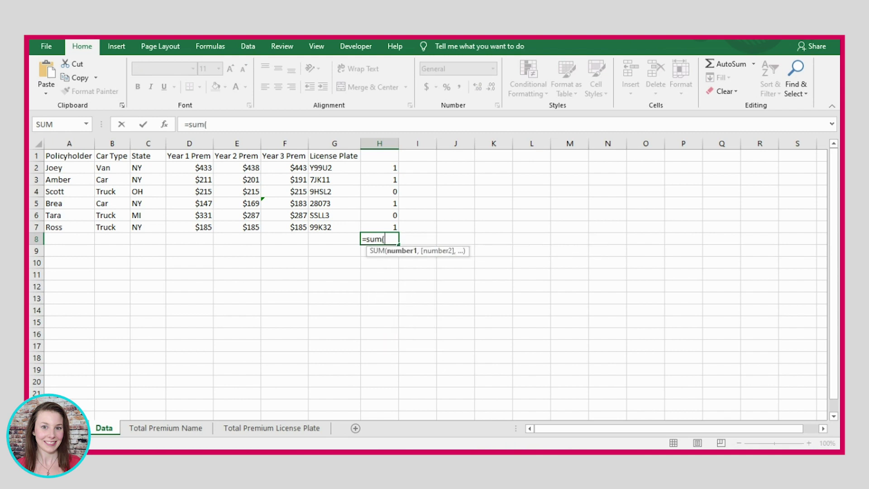
drag(385, 227, 389, 166)
text())
key(Return)
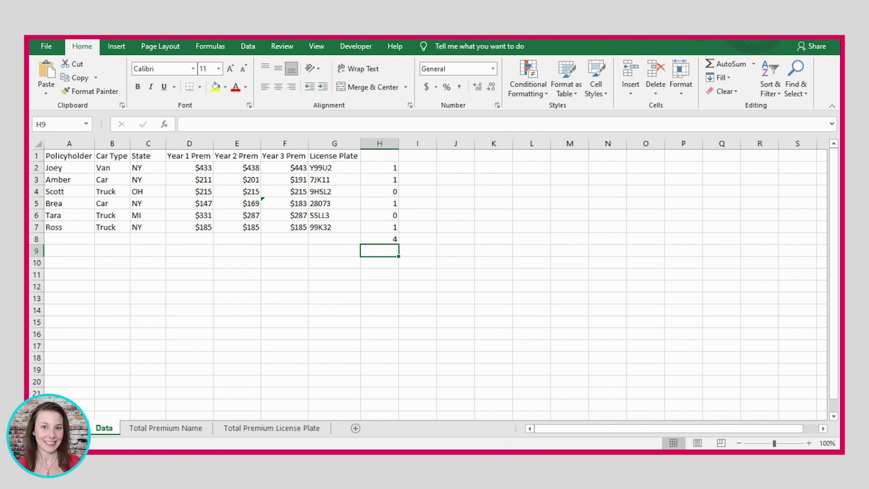
click(385, 239)
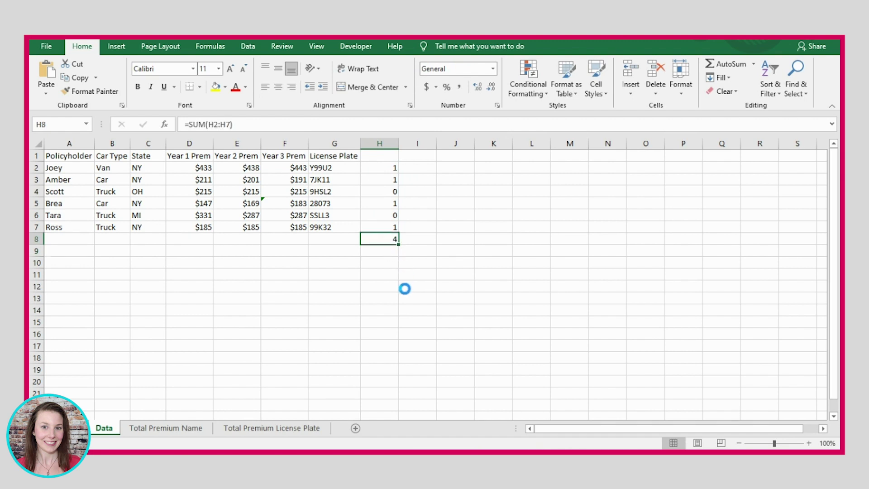
click(405, 289)
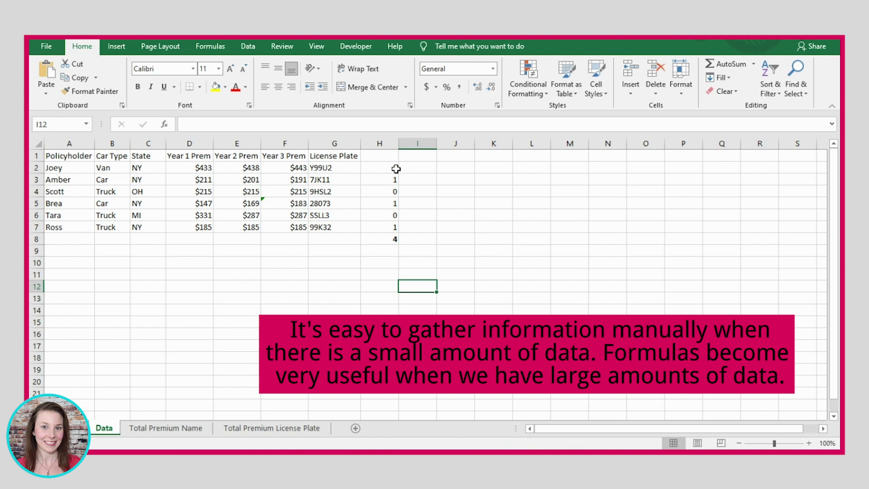
Clear the entire helper column H.
click(379, 143)
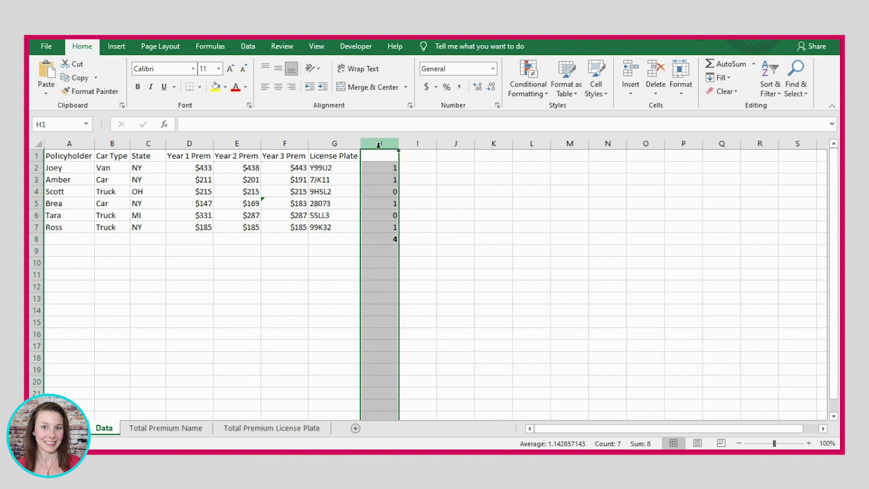
key(Delete)
click(443, 262)
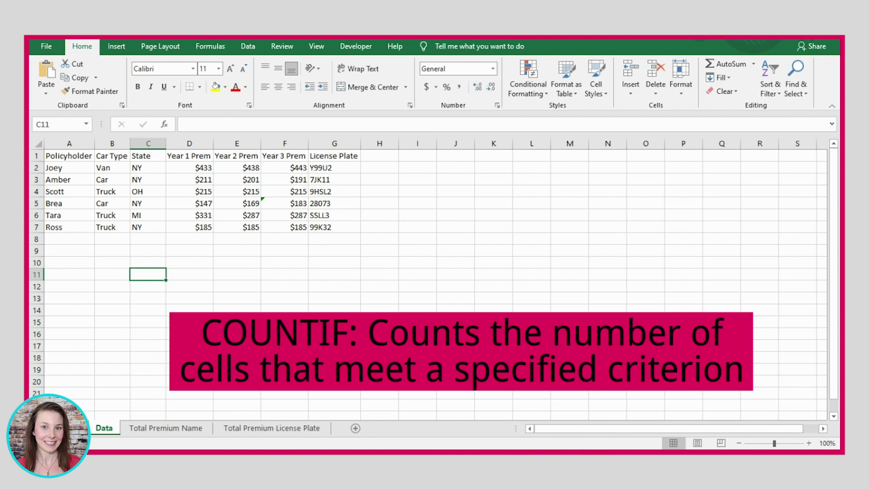
Enter =COUNTIF(C1:C7, "NY") in C11 to count the 4 NY policies.
text(=countif()
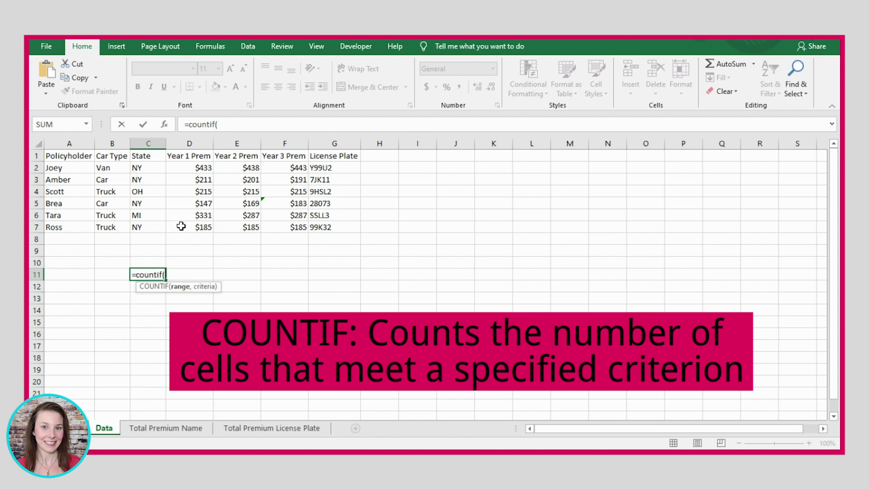
drag(142, 155, 146, 227)
text(, "N)
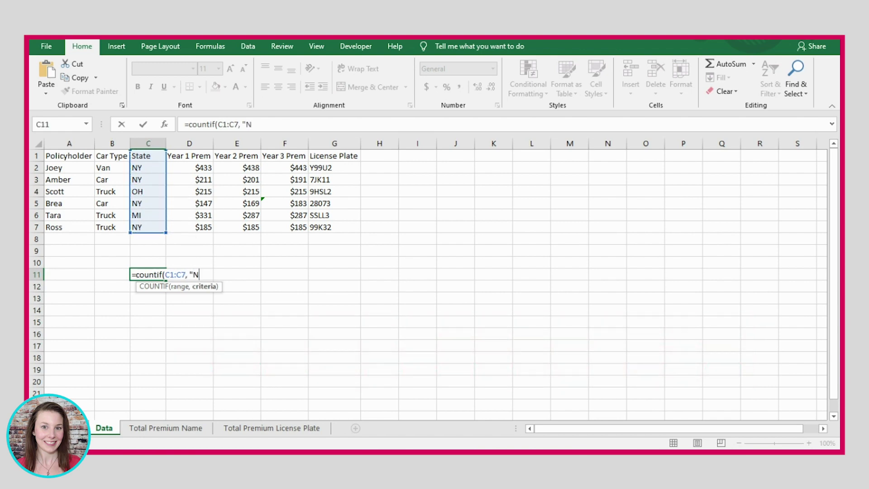
text(Y"))
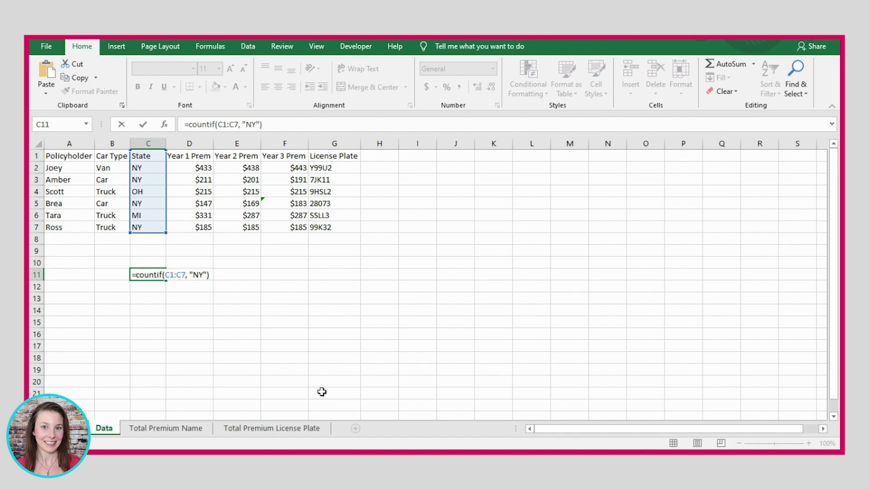
key(Return)
click(143, 273)
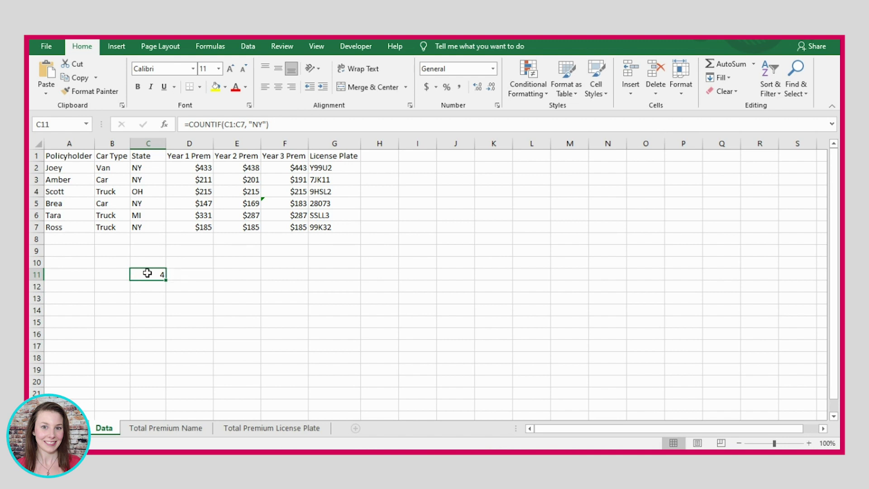
click(192, 274)
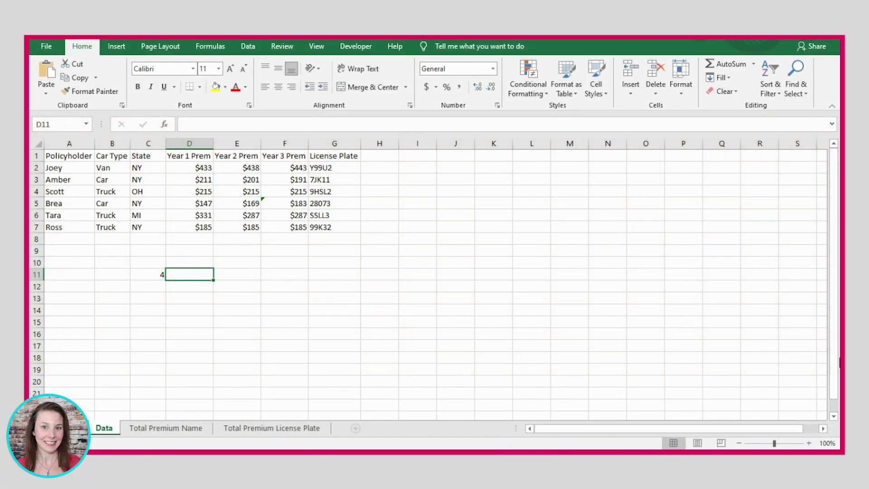
Enter =SUMIF(C1:C7, "NY", D1:D7) in D11 to total NY Year 1 premiums, 976.
text(=)
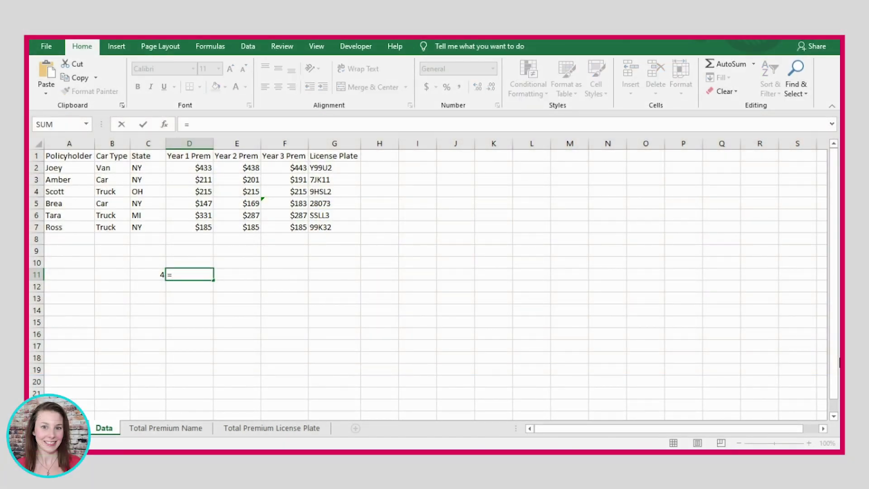
text(sumif()
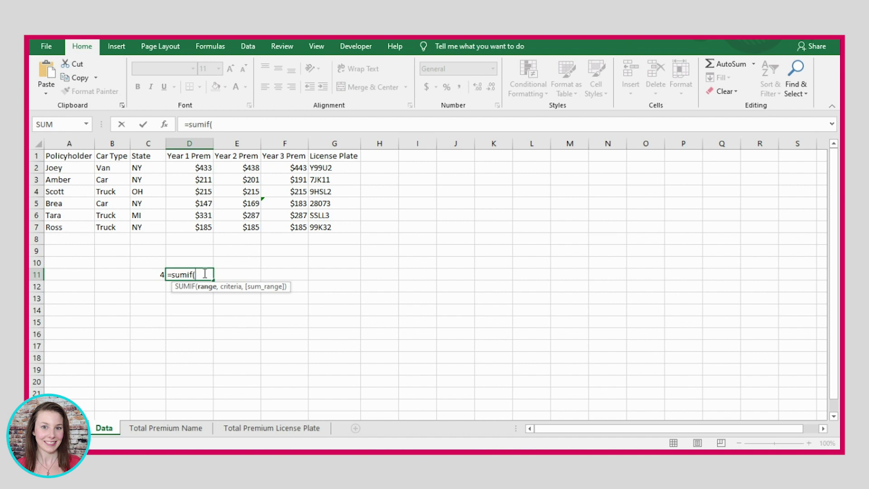
drag(143, 158, 147, 228)
text(, )
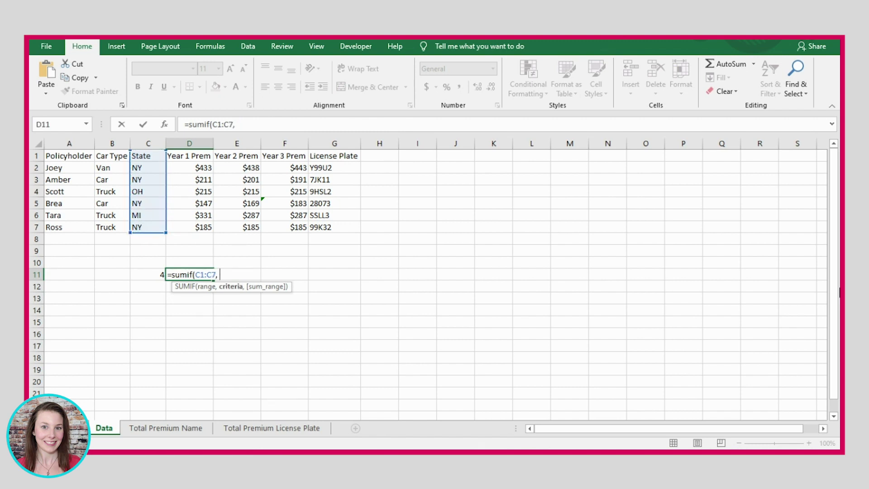
text("NY",)
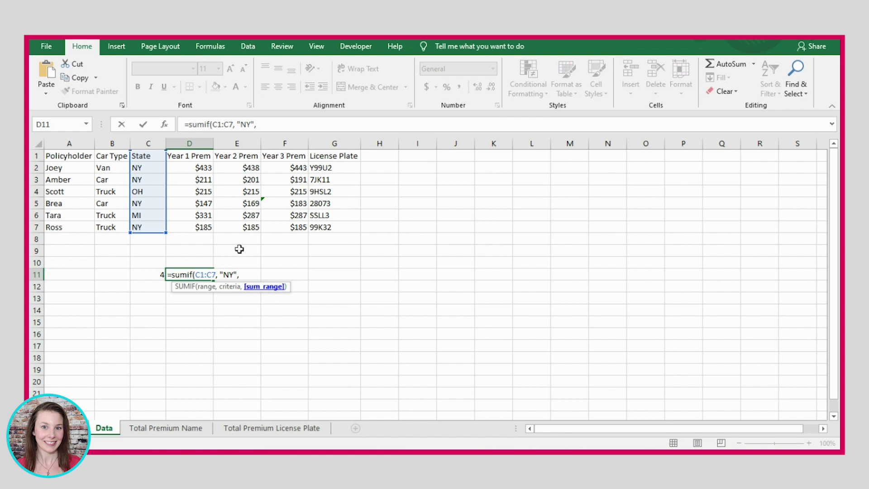
mouse_move(190, 154)
mouse_down()
mouse_move(206, 227)
mouse_move(186, 227)
mouse_up()
text())
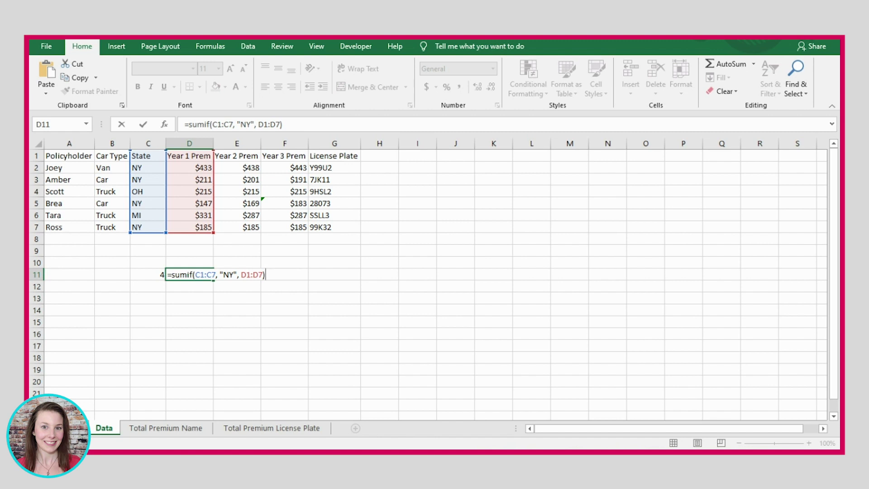
key(Return)
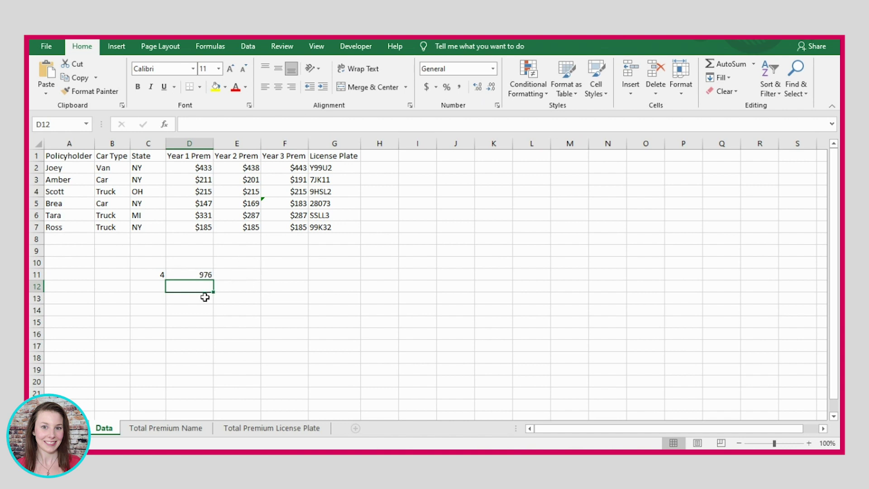
Enter =D2+D3+D5+D7 in D12 as a manual check, showing $976.
text(=)
click(193, 167)
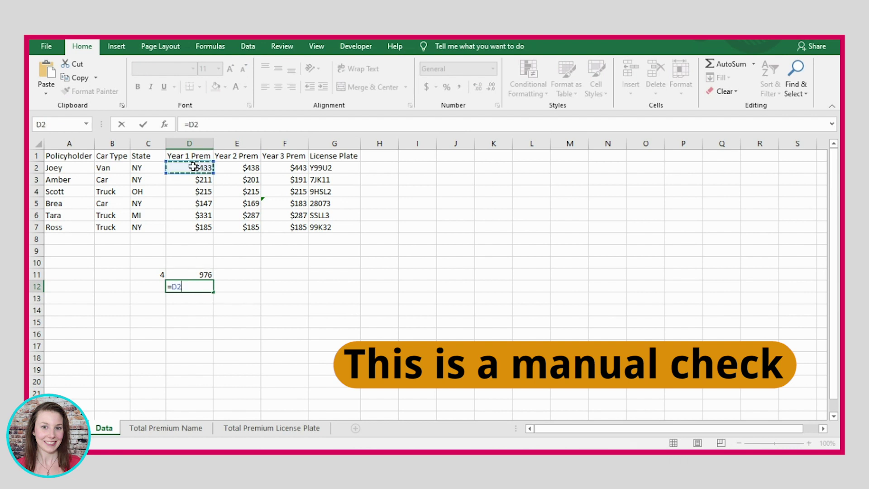
text(+)
click(193, 180)
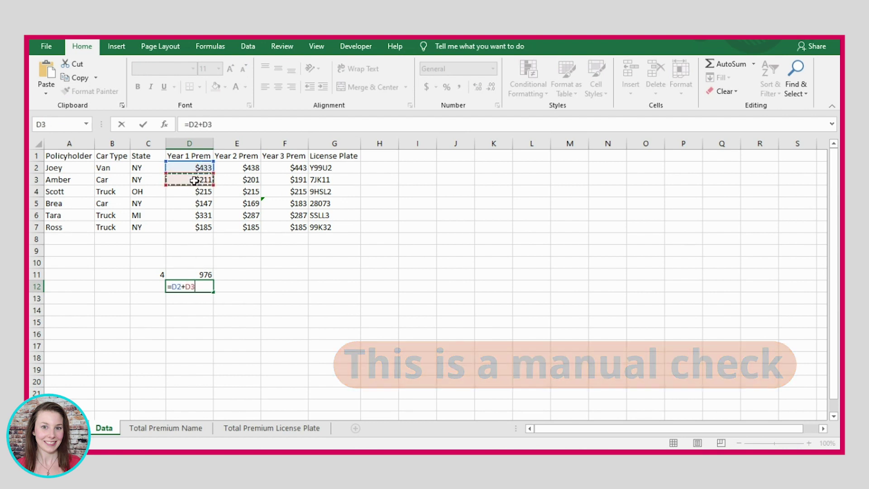
text(+)
click(194, 204)
text(+)
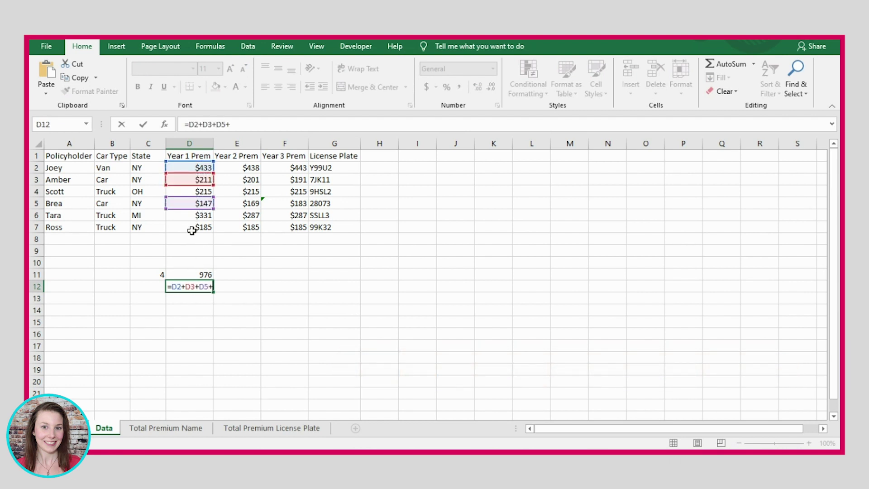
click(192, 227)
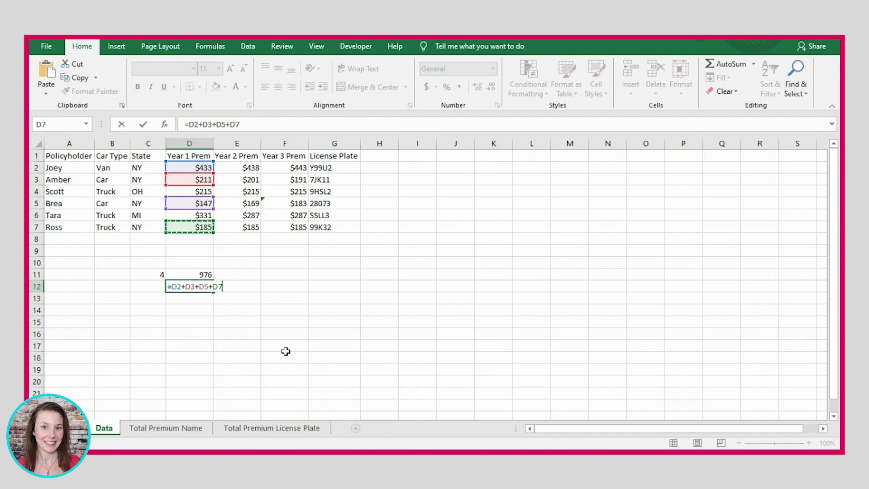
key(Return)
click(206, 288)
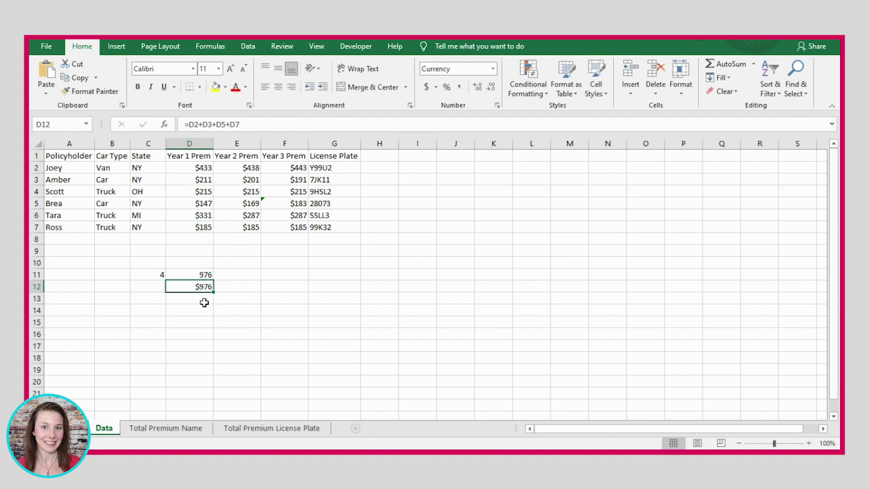
click(205, 168)
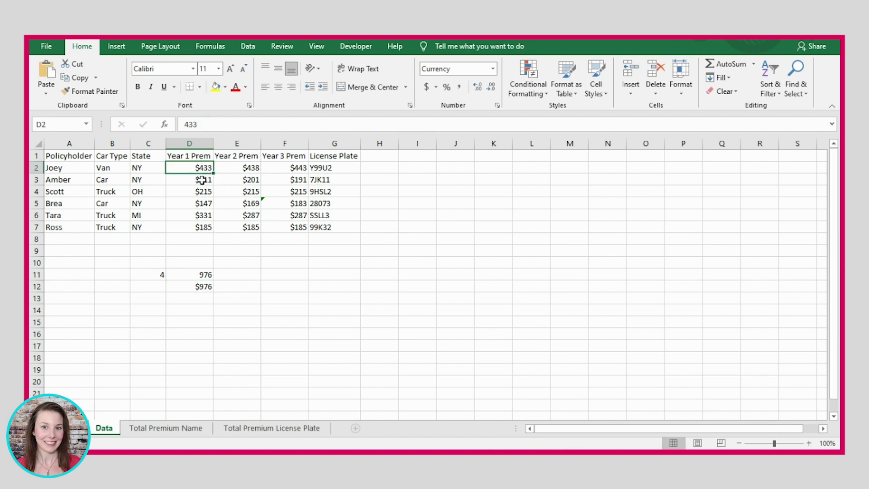
ctrl+click(206, 180)
ctrl+click(200, 204)
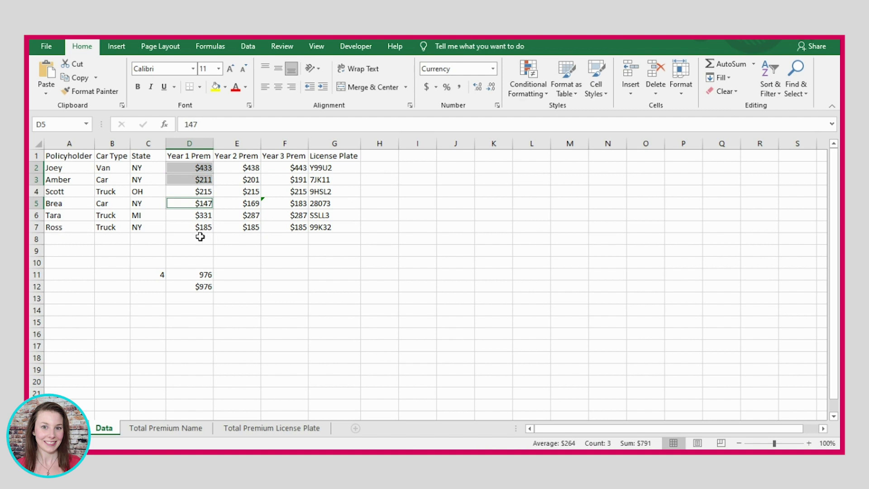
ctrl+click(193, 228)
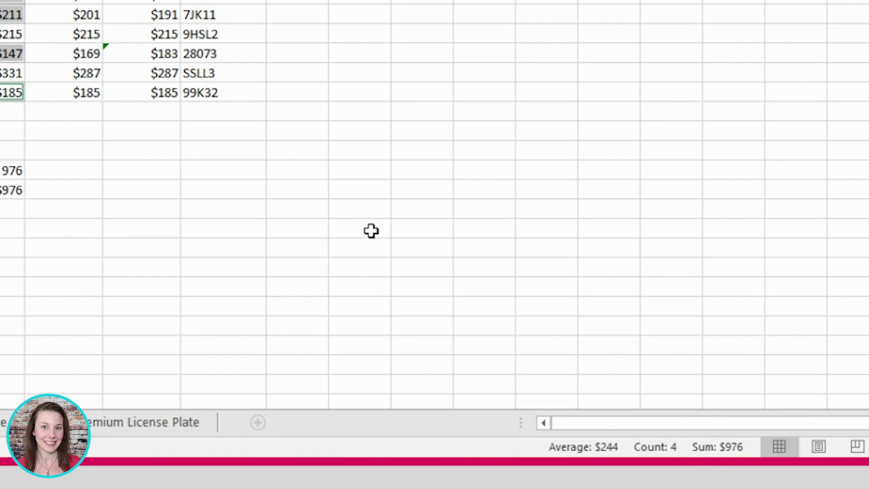
click(172, 197)
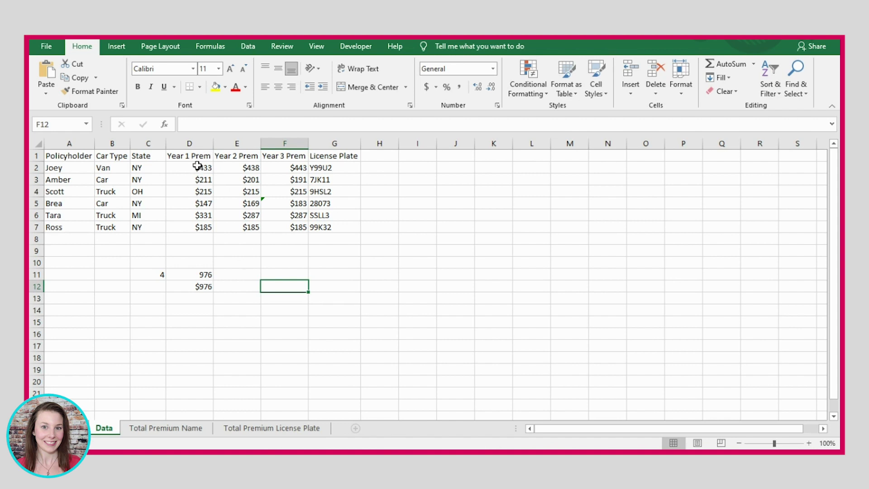
drag(198, 166, 198, 193)
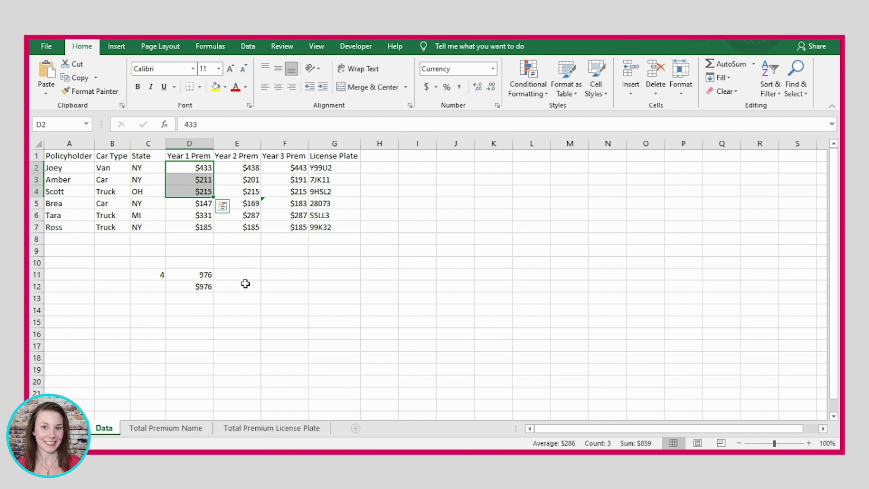
click(245, 284)
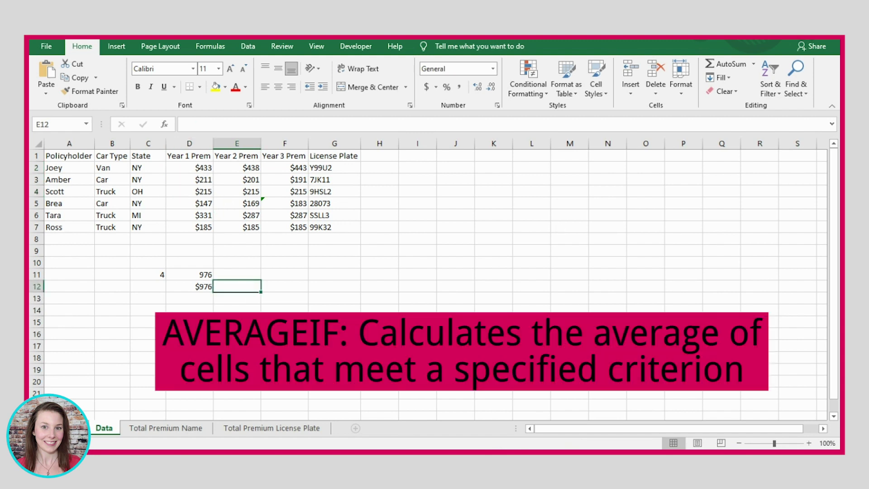
Enter =AVERAGEIF(C1:C7, "NY", D1:D7) in E11 to average NY premiums, 244.
click(235, 276)
text(=av)
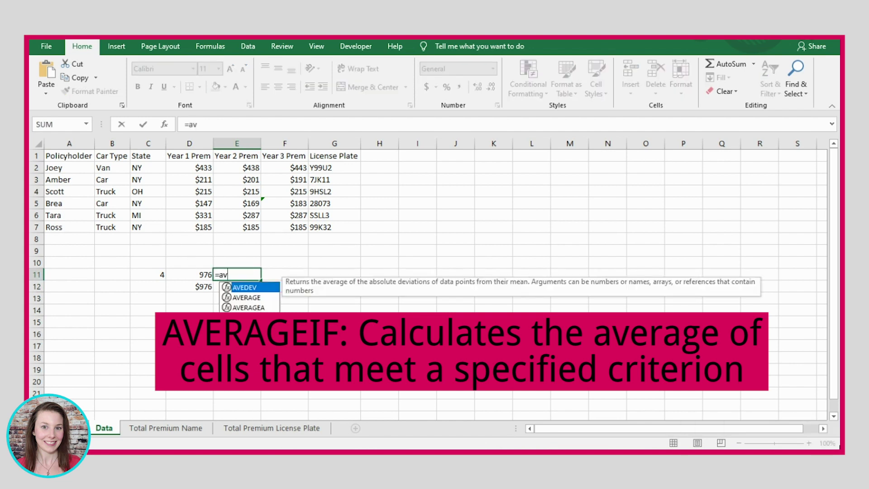
text(erageif()
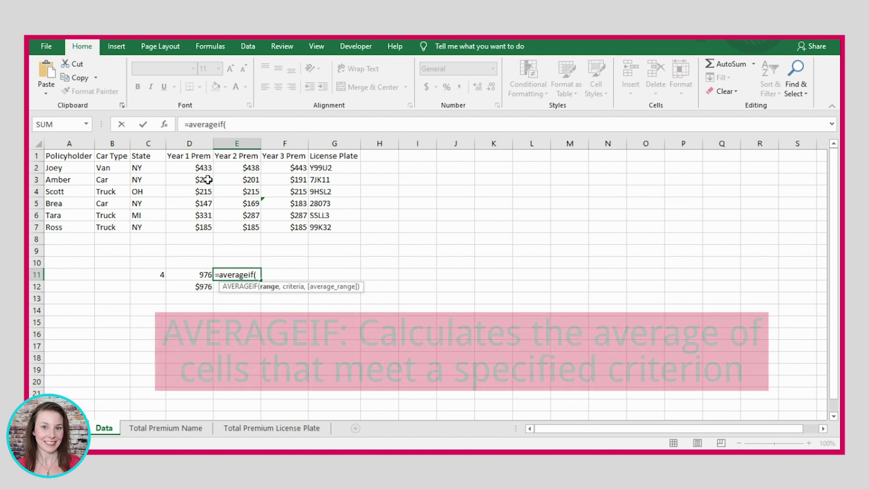
click(153, 167)
drag(148, 155, 150, 227)
text(,)
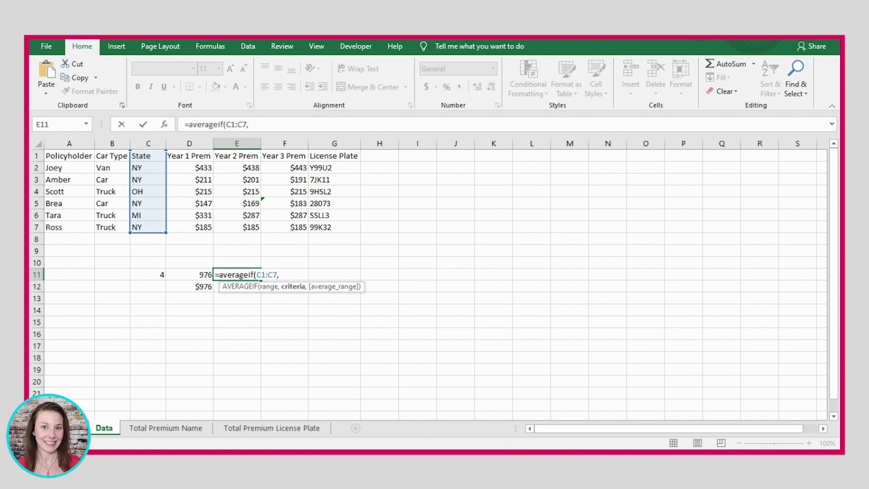
text( "NY",)
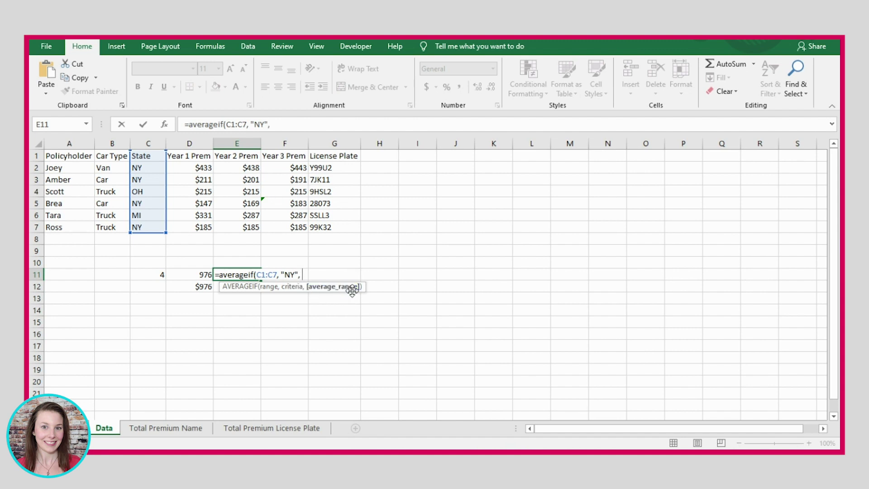
drag(180, 155, 180, 227)
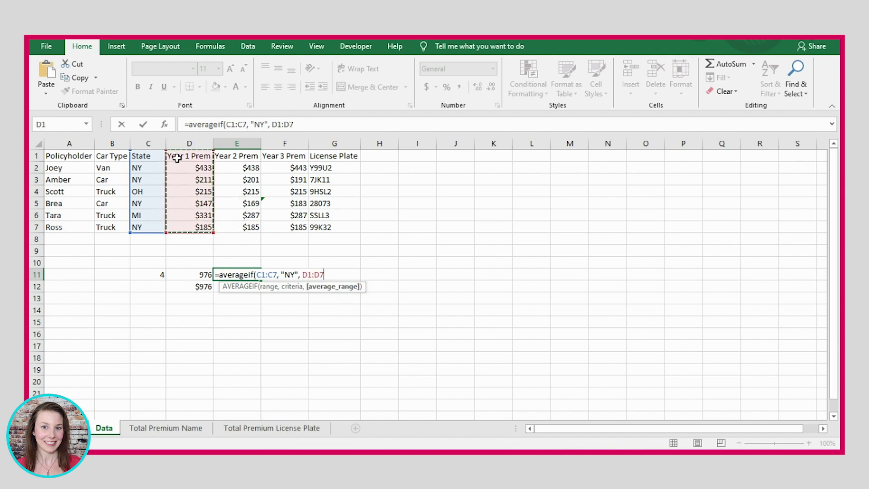
text())
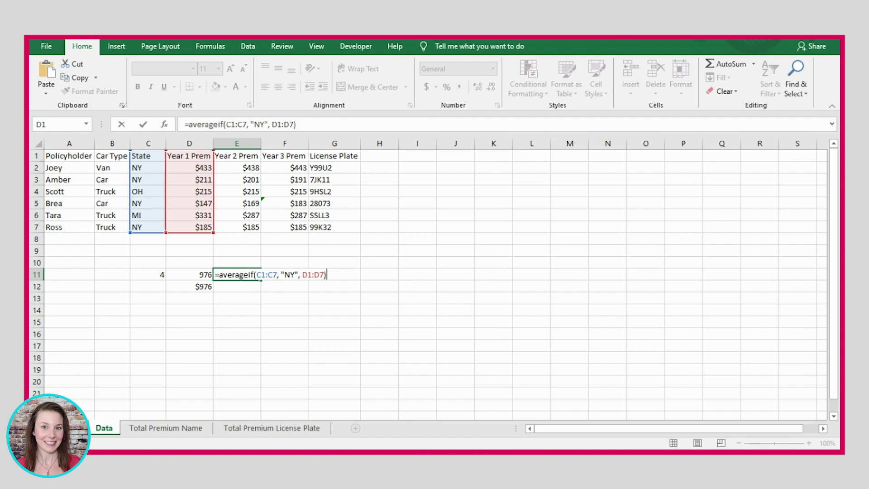
key(Return)
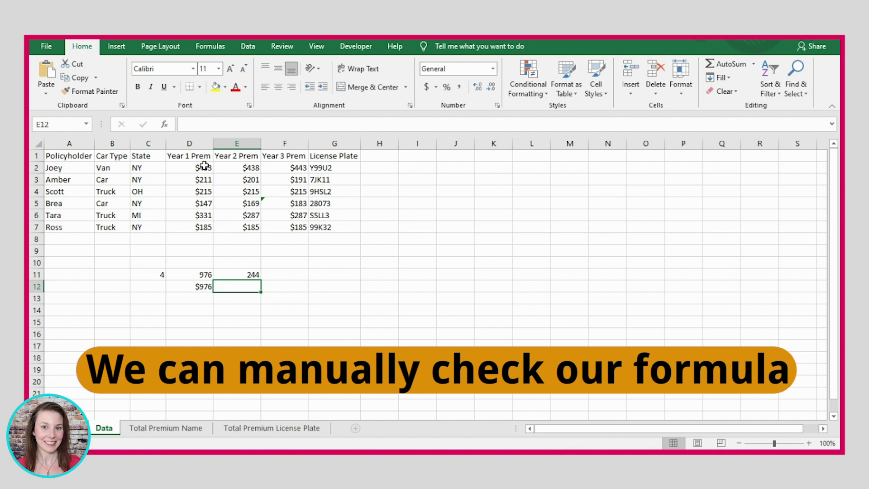
click(185, 166)
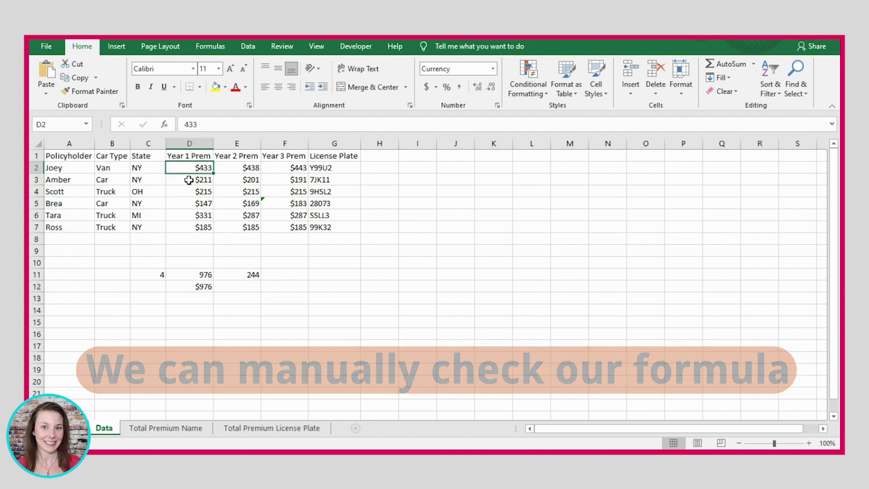
ctrl+click(181, 180)
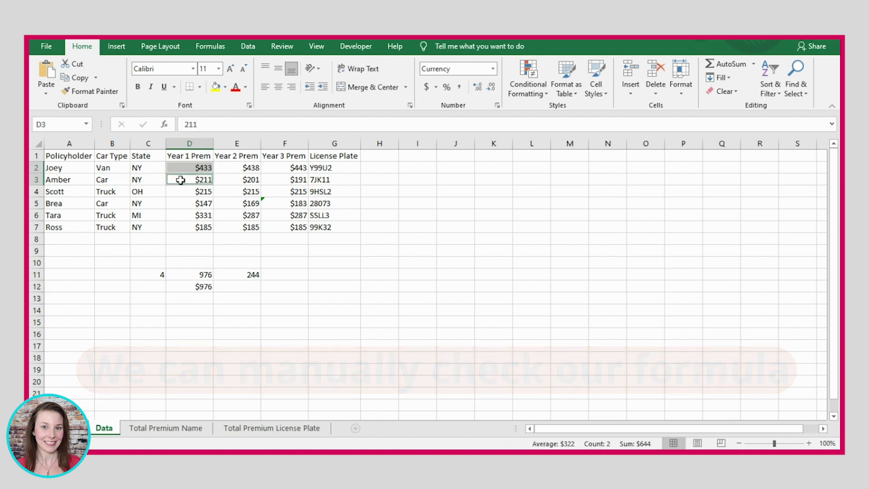
ctrl+click(190, 203)
ctrl+click(198, 229)
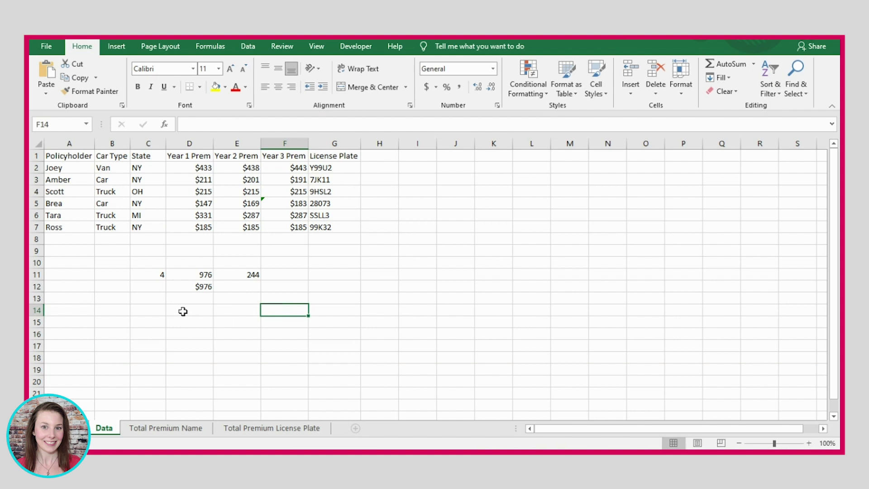
Enter =SUMIFS(D1:D7, C1:C7, "NY", B1:B7, "Car") in D14, returning 358.
click(183, 311)
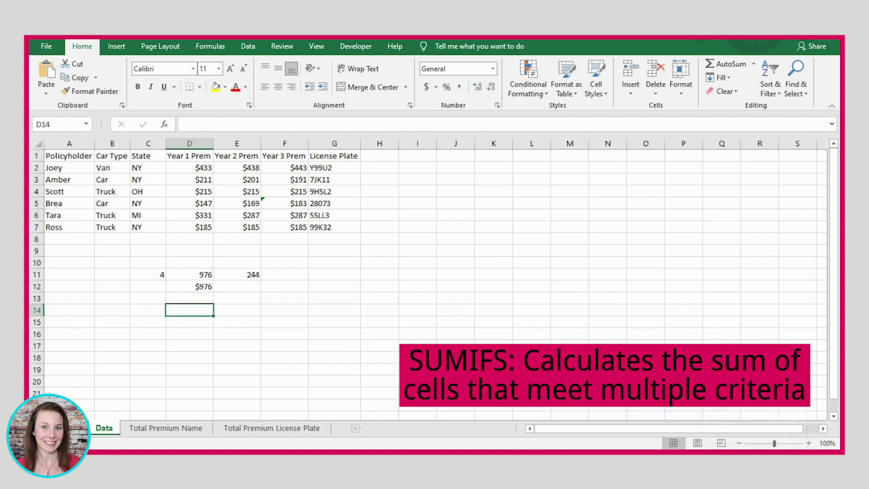
text(=sumifs)
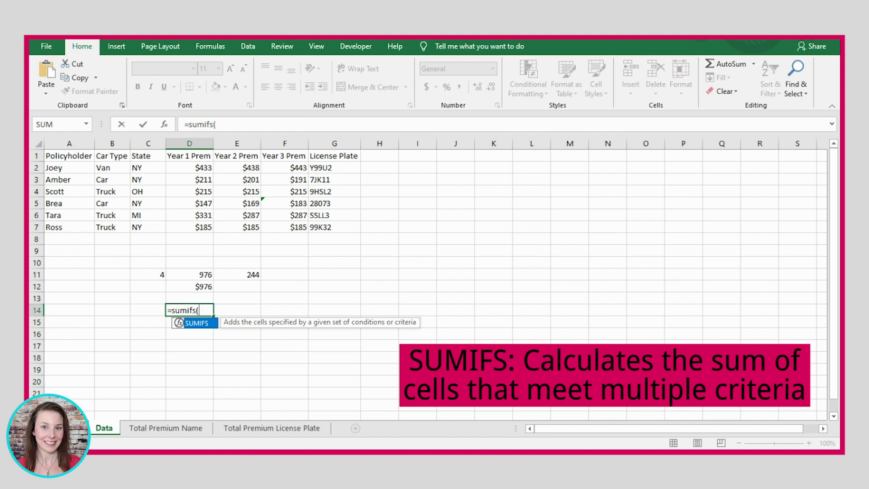
text(()
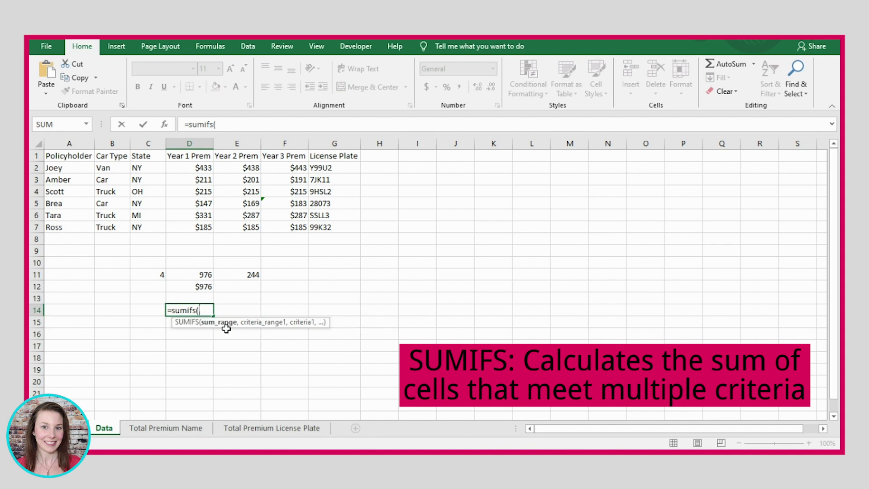
drag(195, 155, 192, 227)
text(,)
drag(147, 155, 144, 226)
text(, "N)
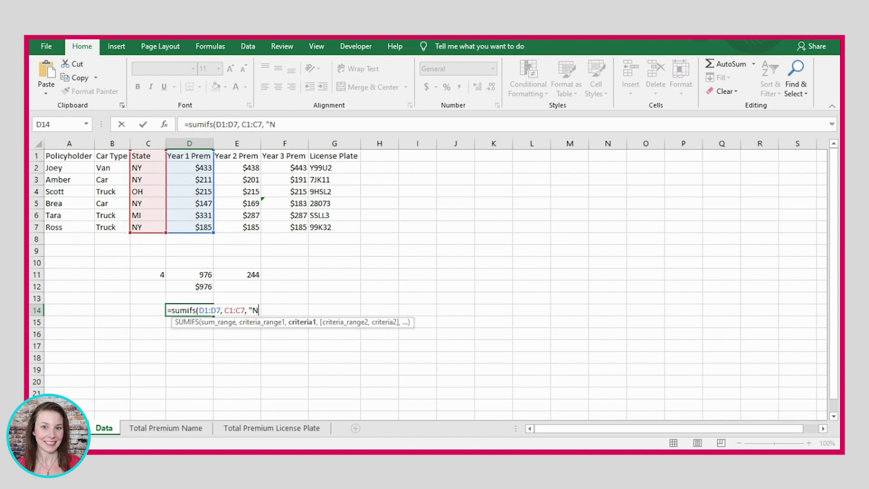
text(Y",)
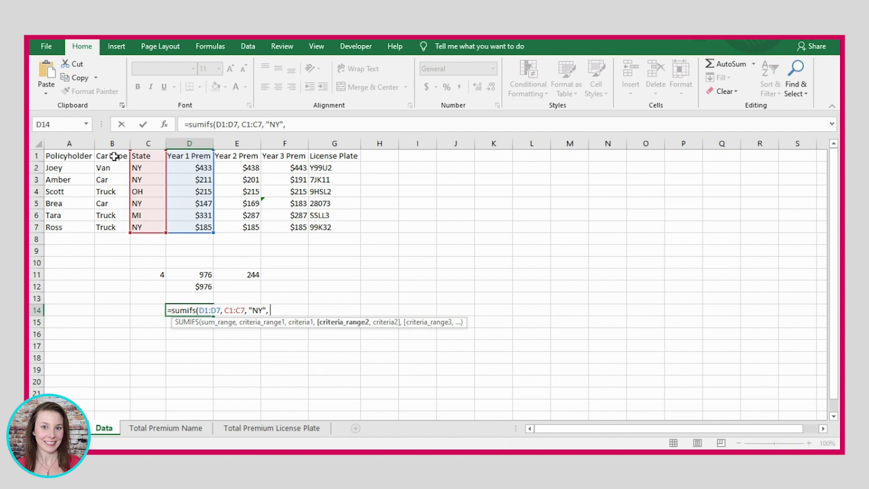
drag(113, 156, 103, 227)
text(,)
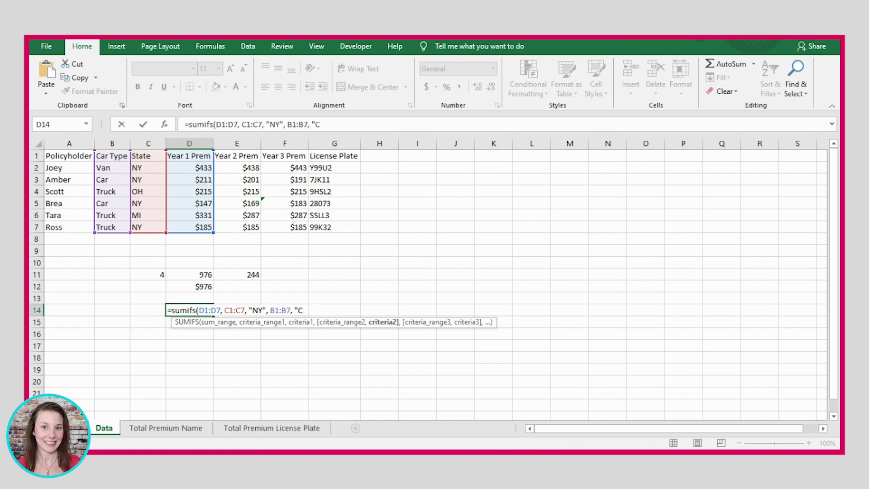
text("Car"))
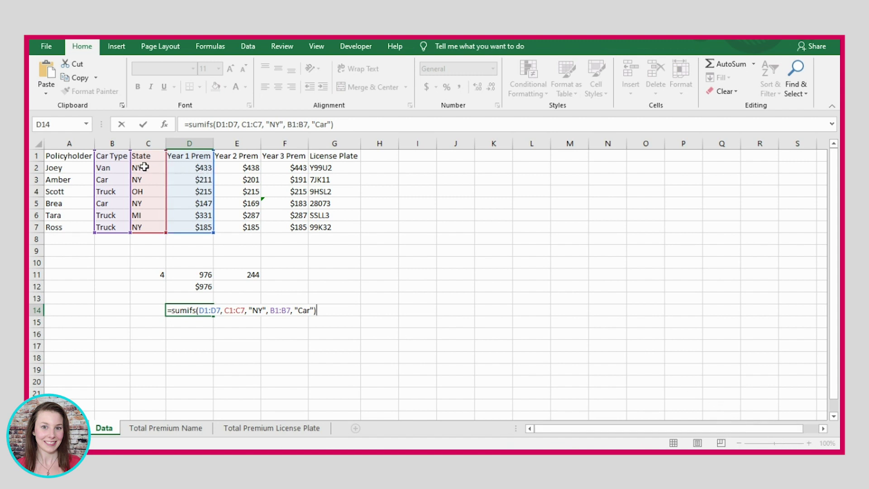
key(Return)
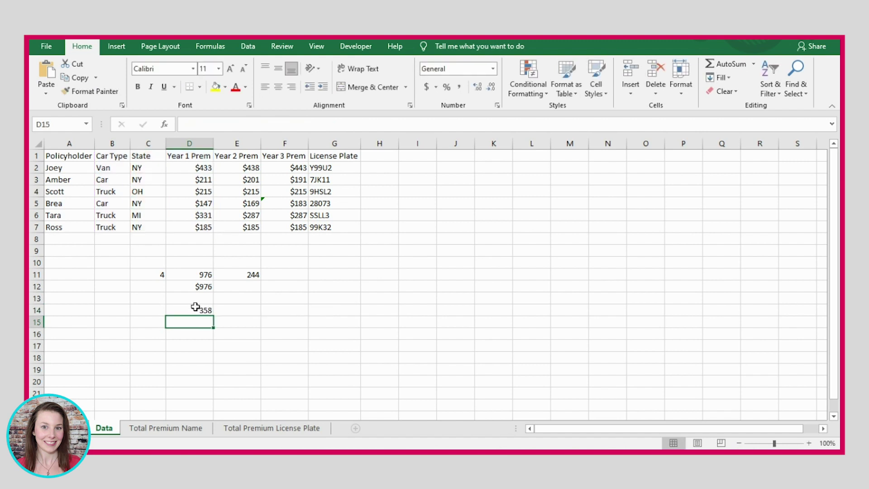
drag(108, 176, 145, 206)
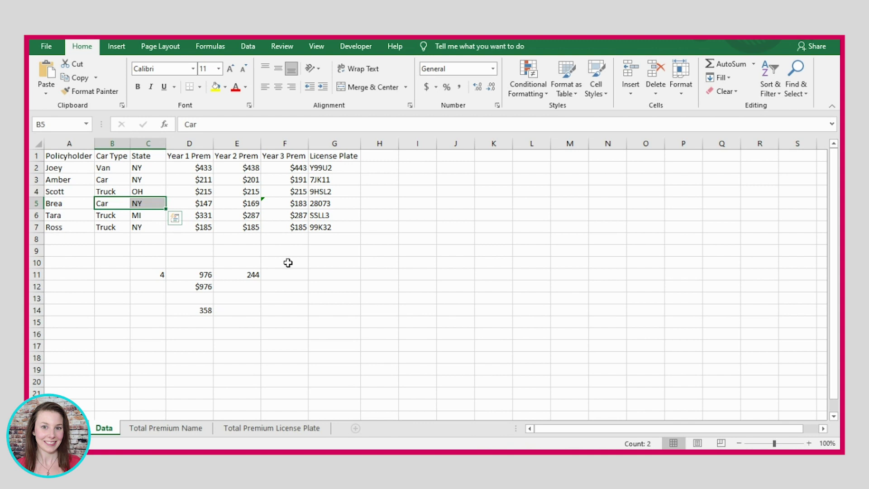
click(205, 179)
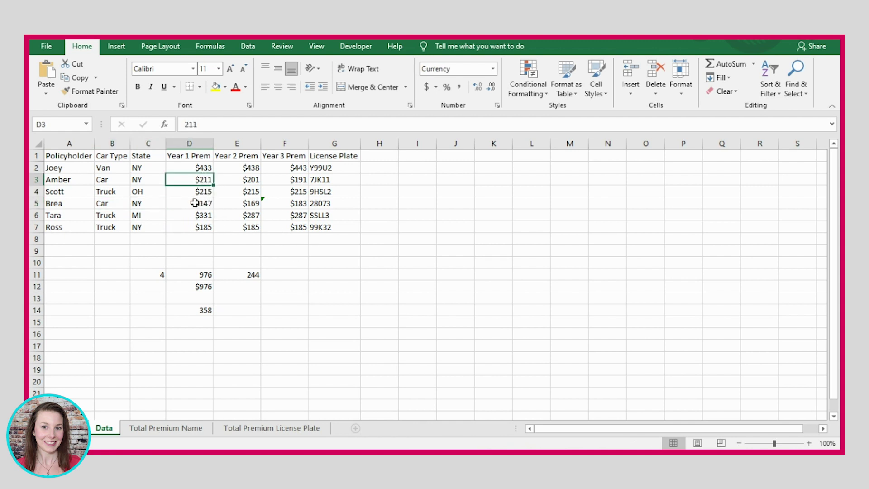
ctrl+click(212, 206)
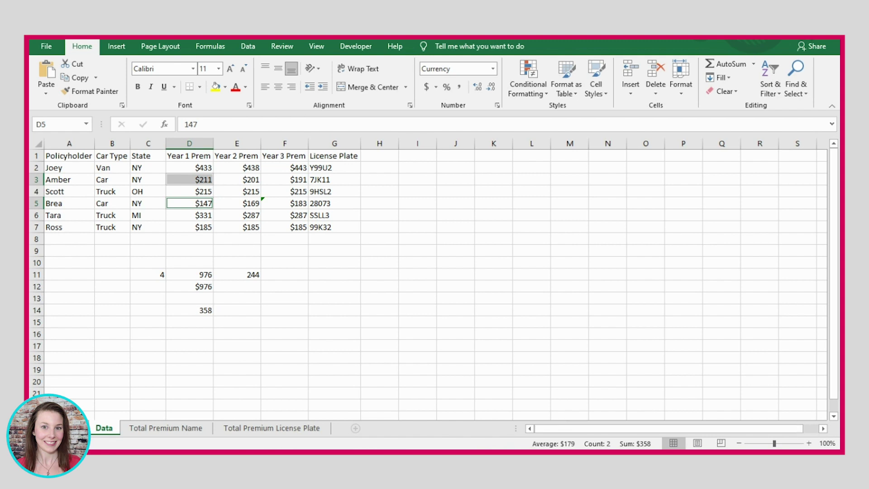